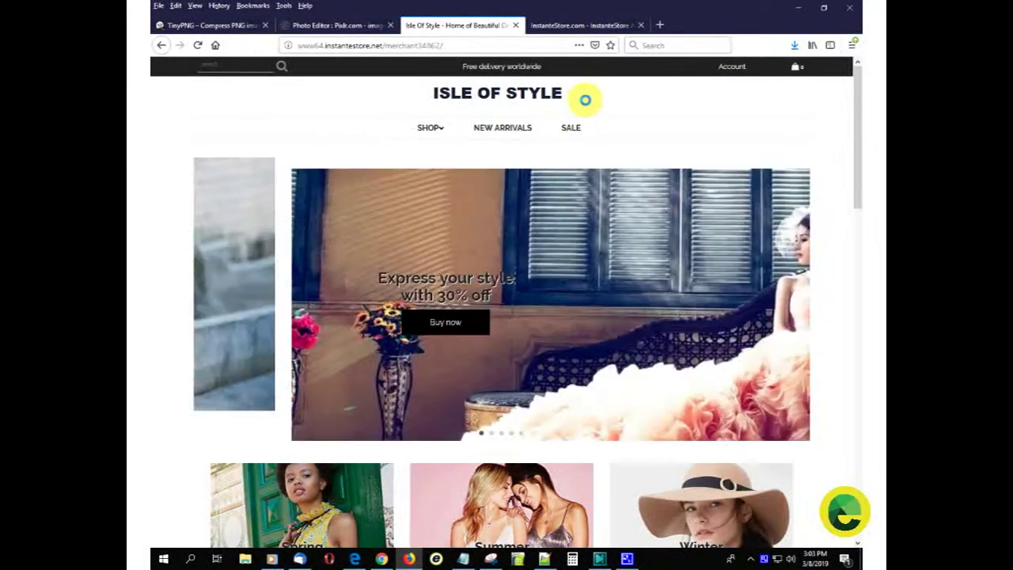
Step: Open the template customization page in the store's admin panel and review the current and available templates
click(602, 25)
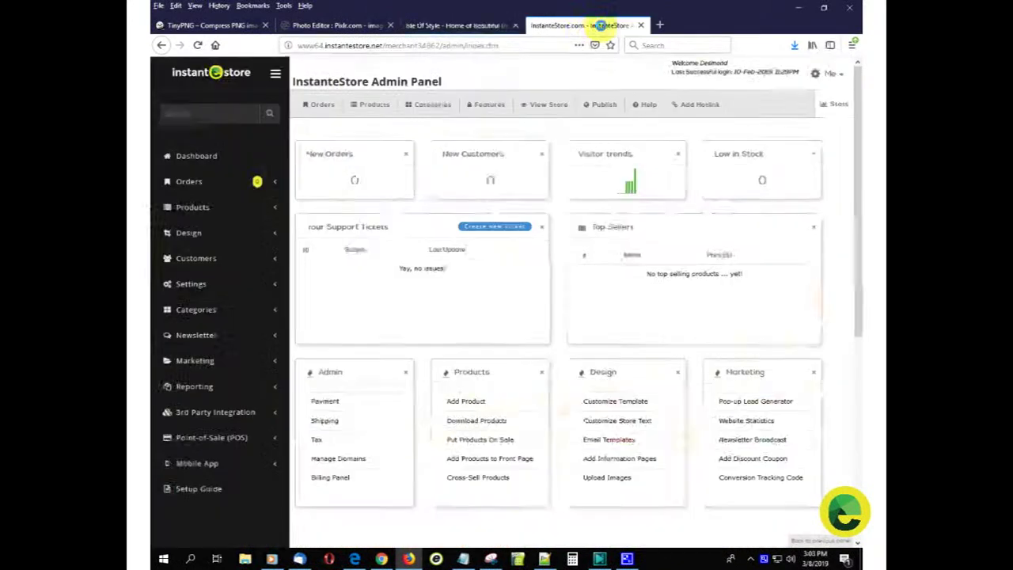
click(224, 230)
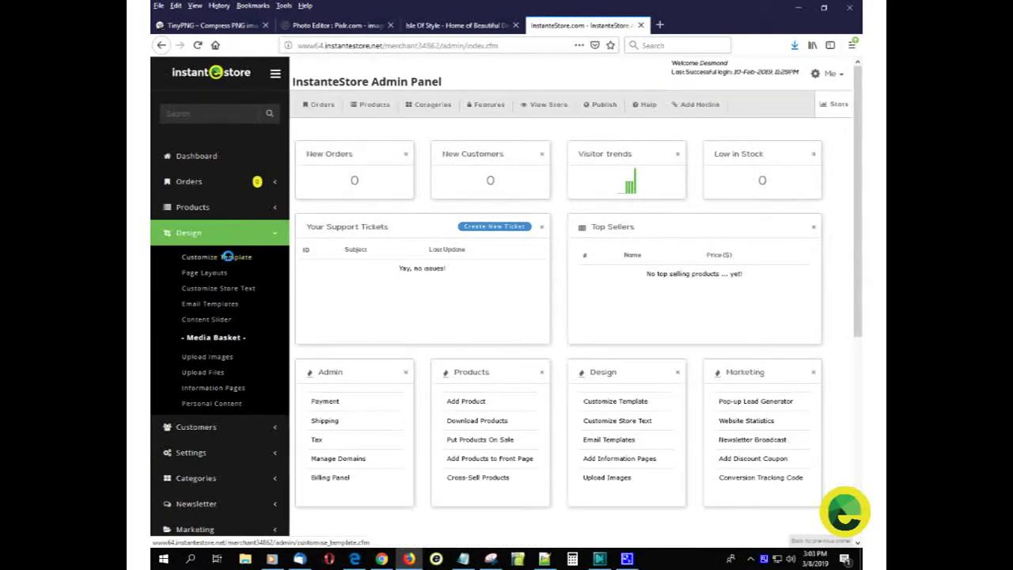
click(228, 256)
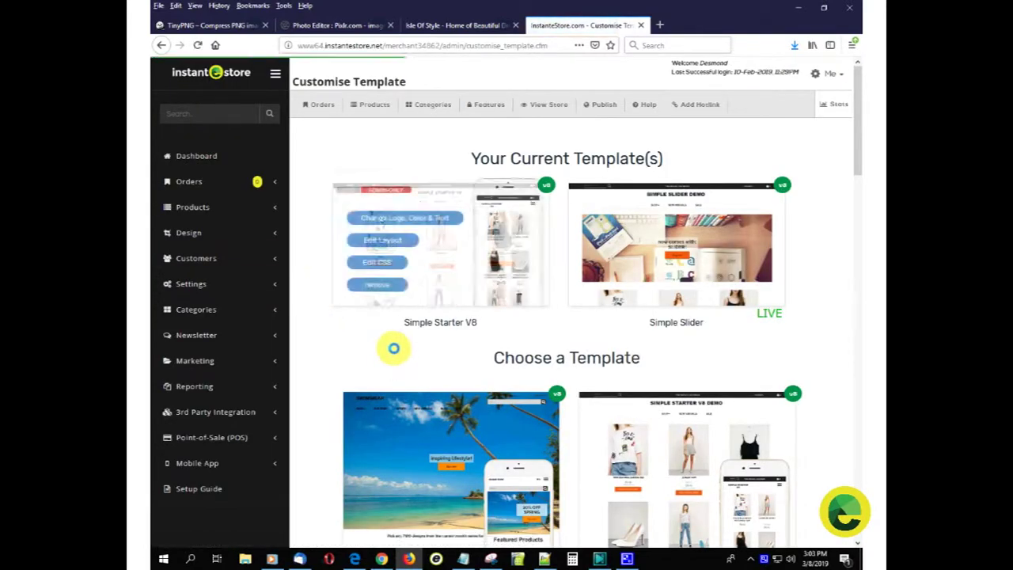
scroll(393, 349, down, 1)
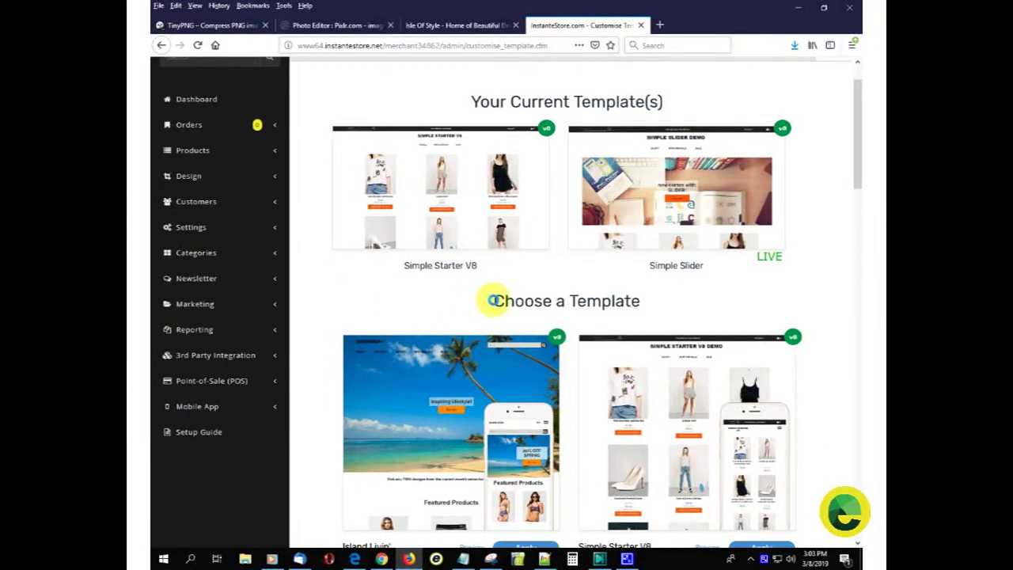
scroll(670, 285, down, 1)
scroll(670, 285, down, 1)
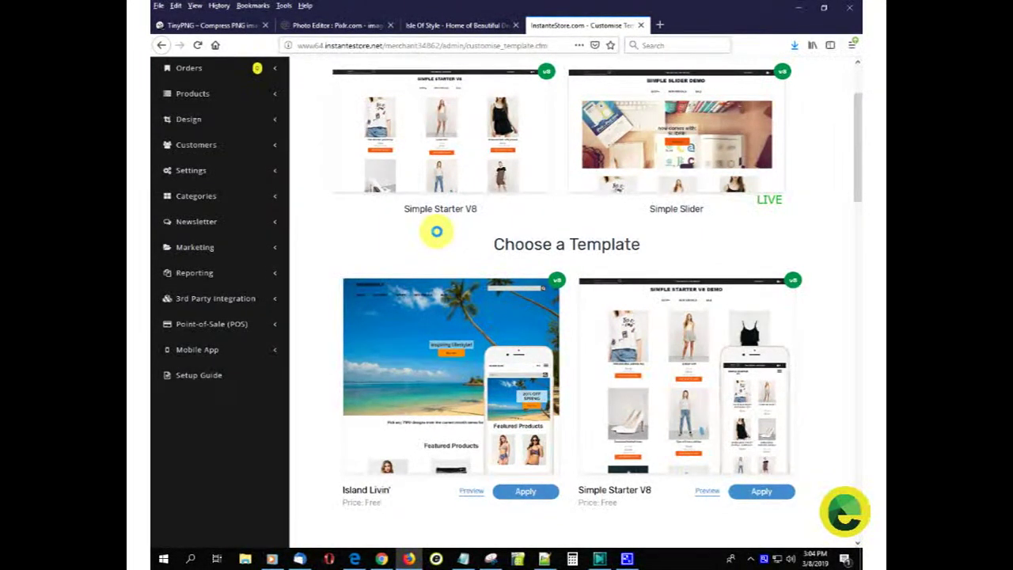
scroll(437, 231, up, 3)
mouse_move(651, 249)
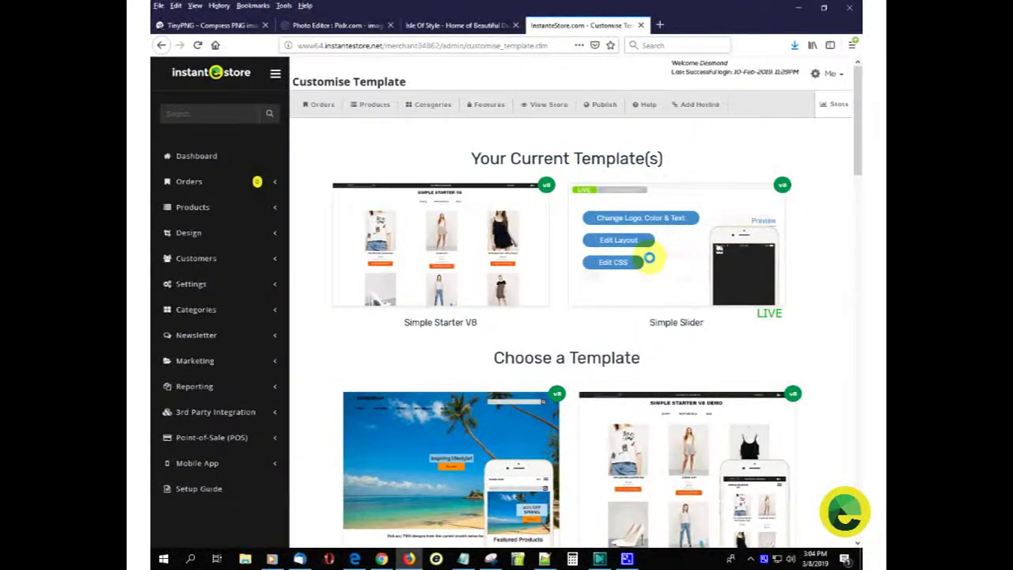
Step: View the store's home page from the admin panel, enter design mode and open the home page slider for editing
click(547, 102)
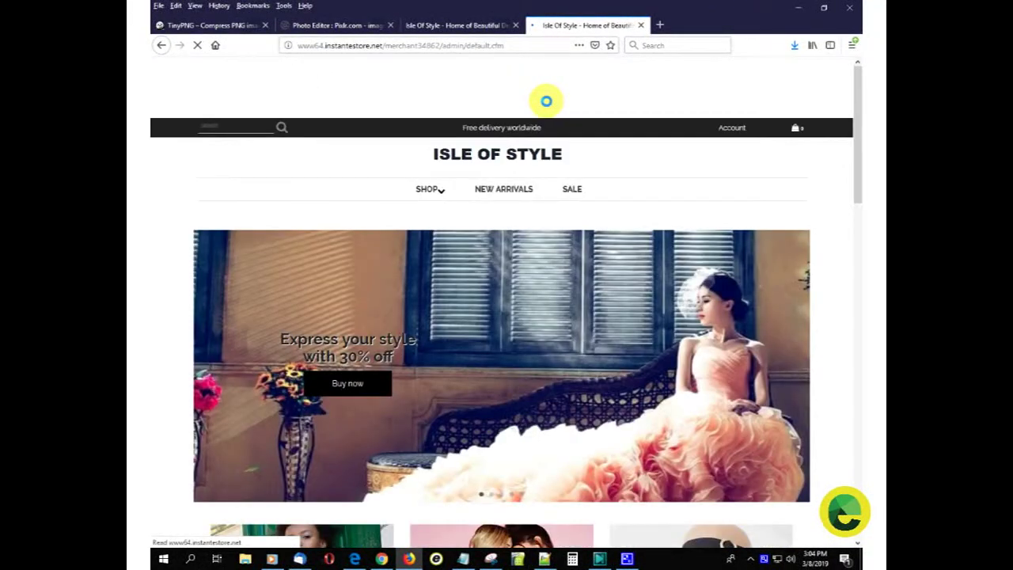
click(831, 103)
click(781, 159)
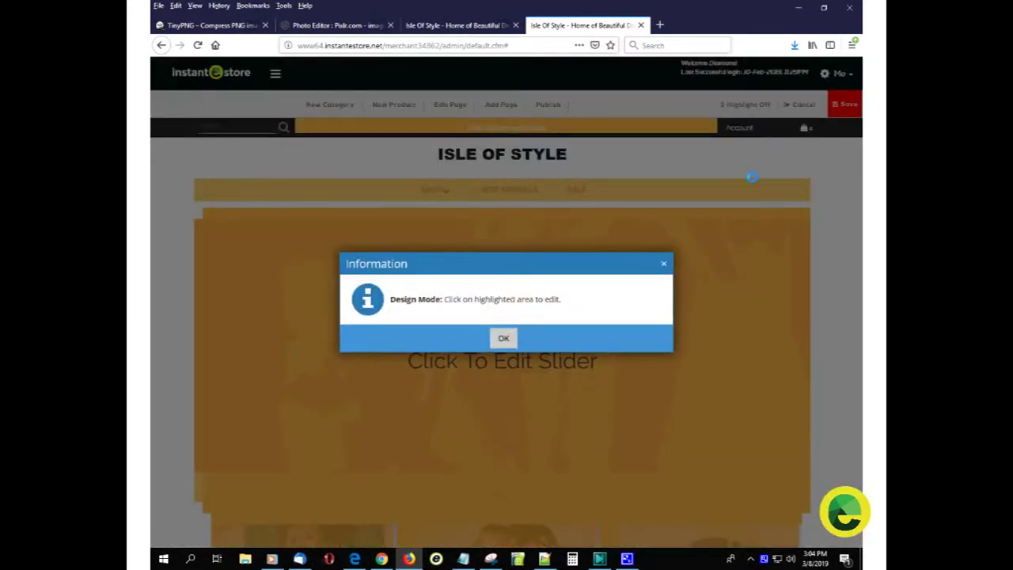
click(503, 337)
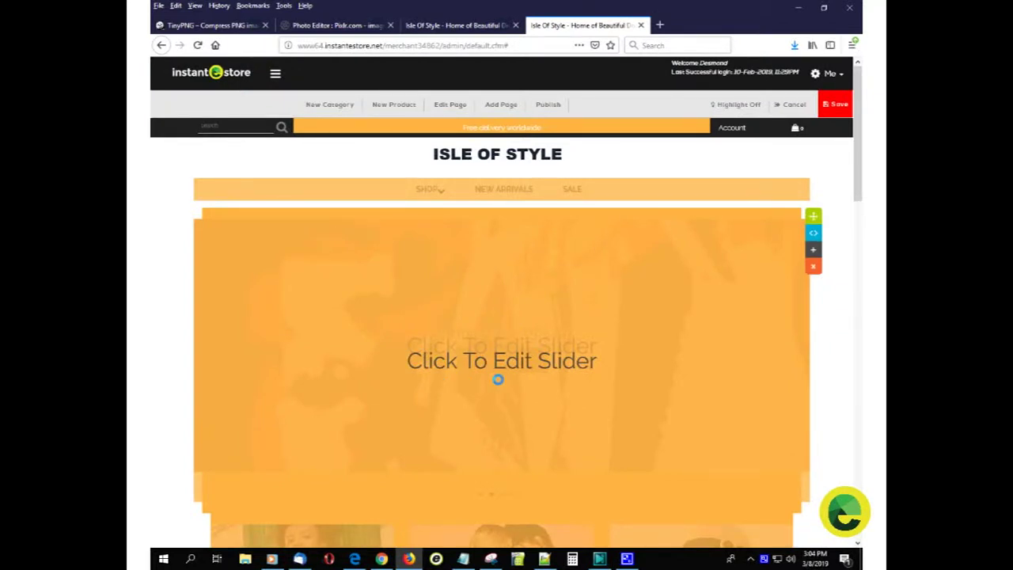
click(529, 358)
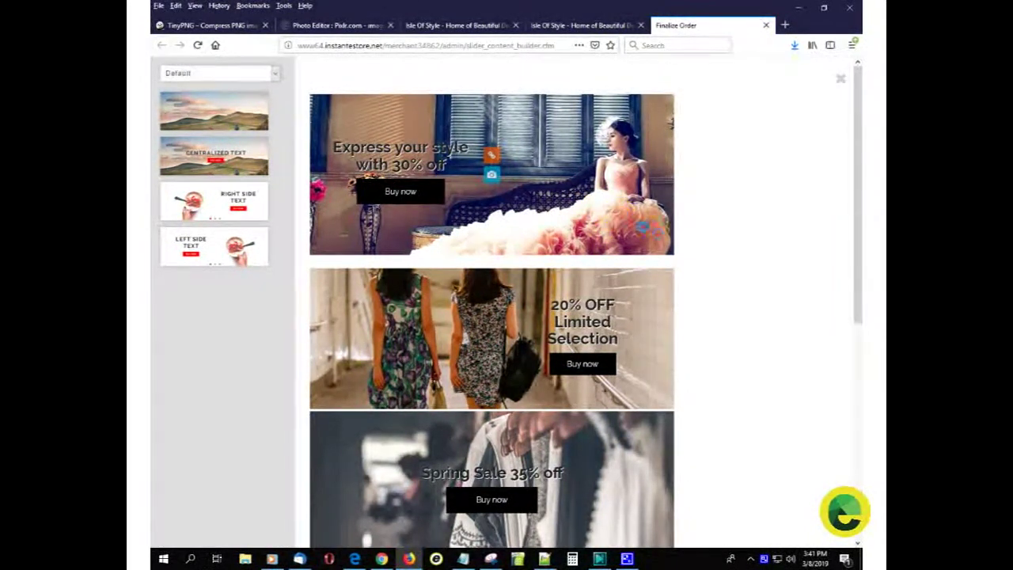
Step: Look through the existing slides and add a "Right Side Text" slide above the "Express your style with 30% off" slide
scroll(660, 237, down, 3)
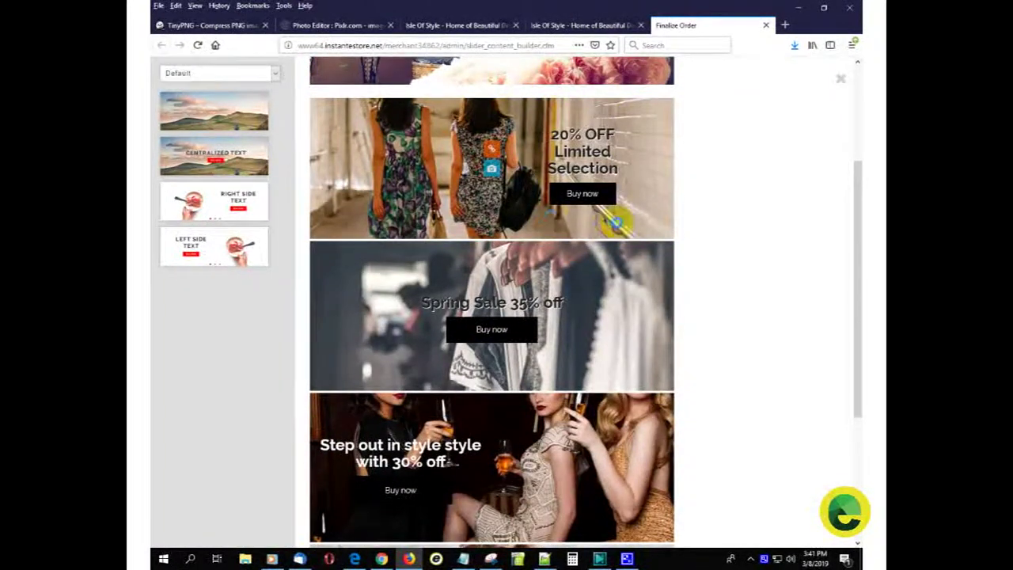
scroll(613, 226, down, 3)
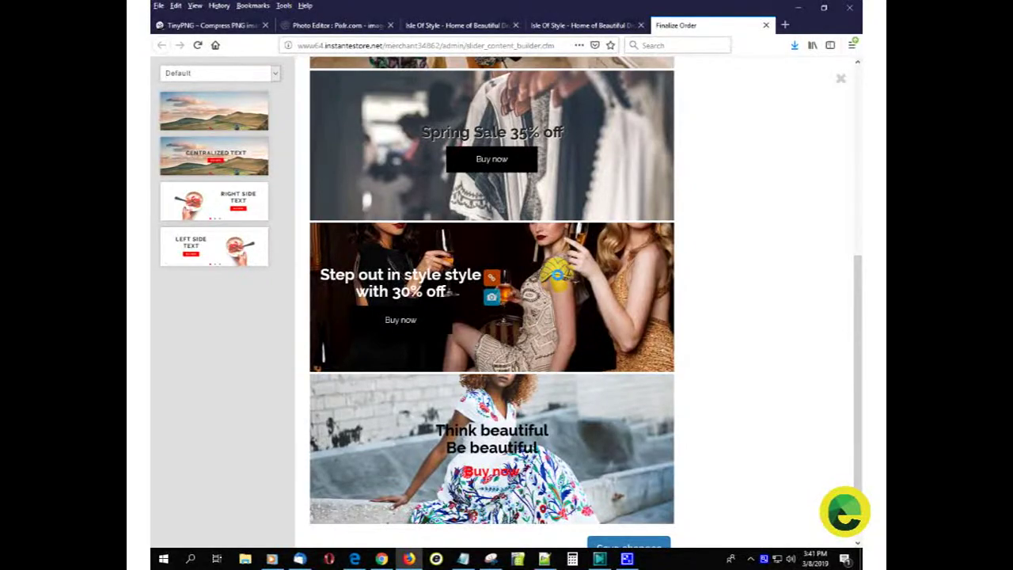
scroll(558, 275, up, 6)
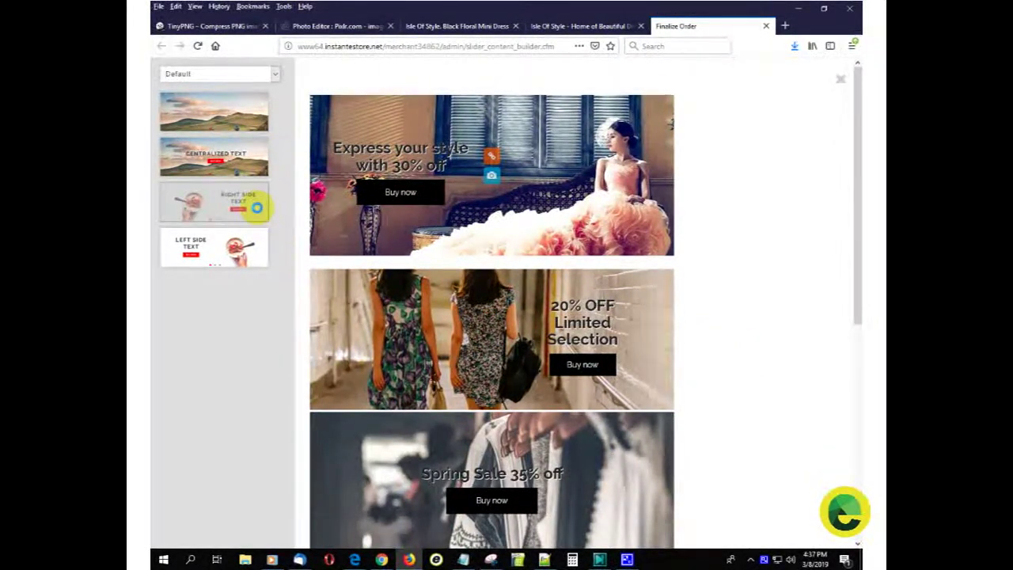
drag(290, 207, 434, 228)
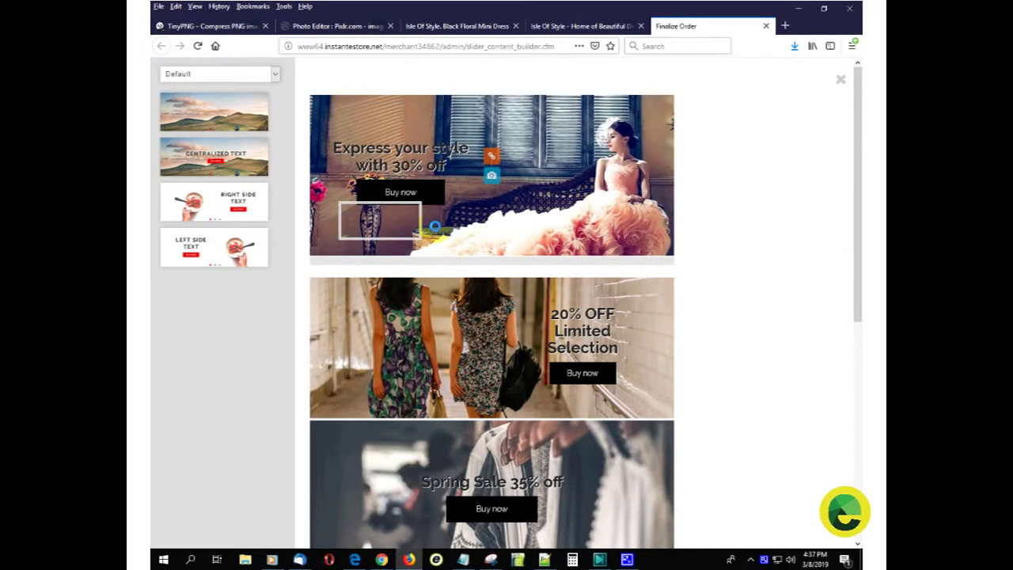
drag(434, 226, 441, 217)
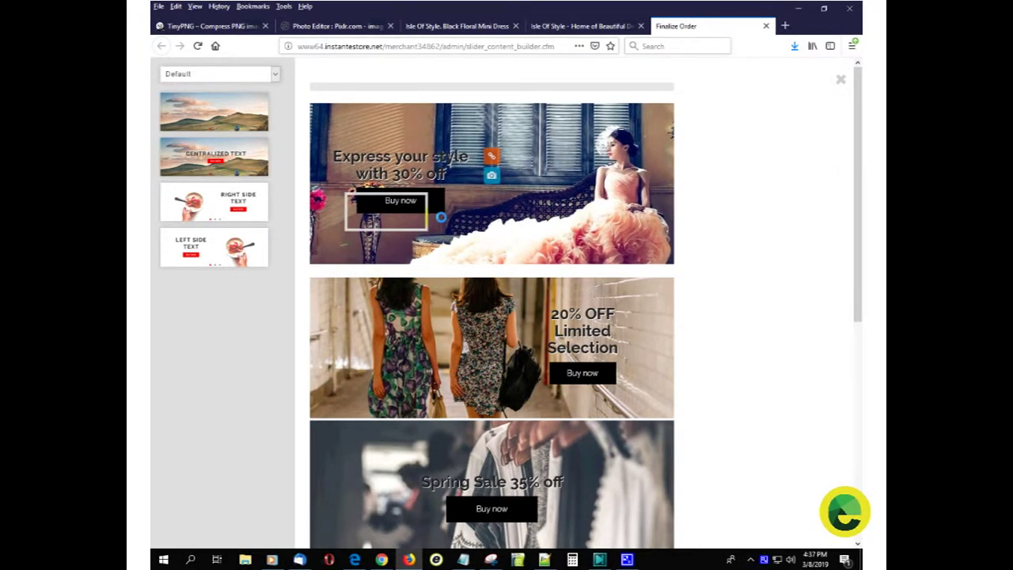
drag(441, 217, 441, 217)
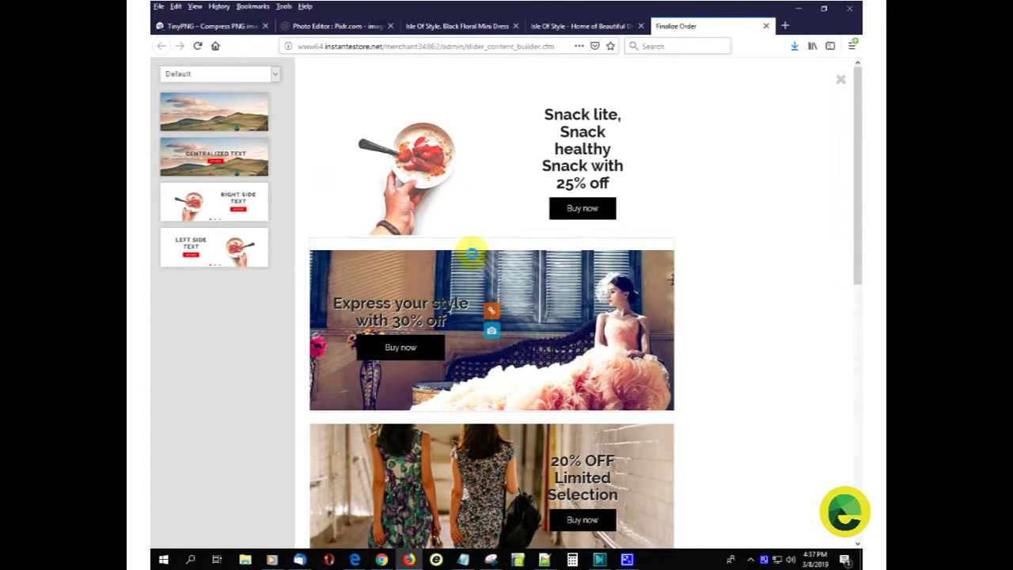
Step: Move the new snack slide below the "Express your style" slide, and move it back to the first position
drag(470, 251, 482, 174)
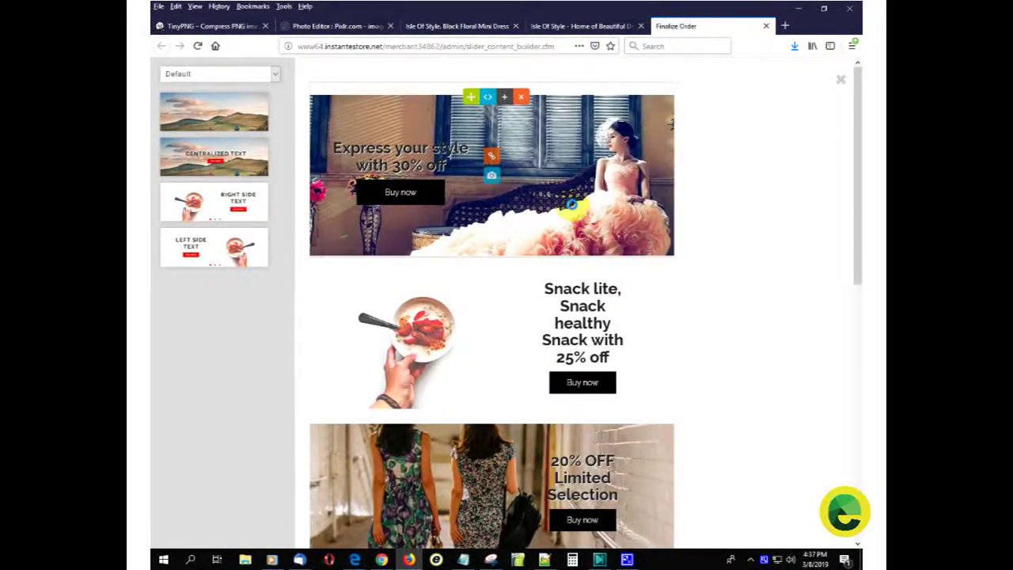
mouse_move(518, 294)
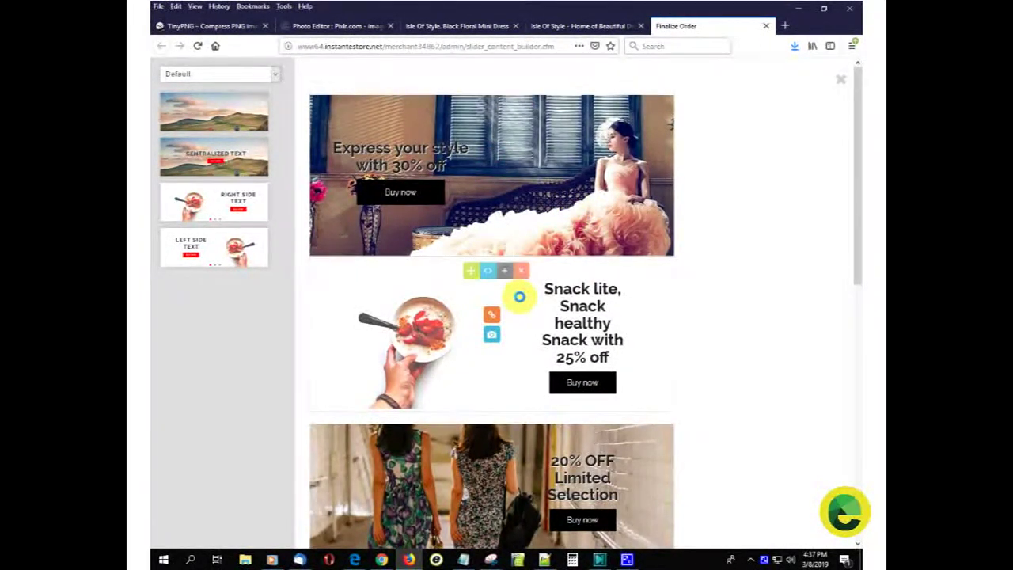
drag(468, 270, 477, 199)
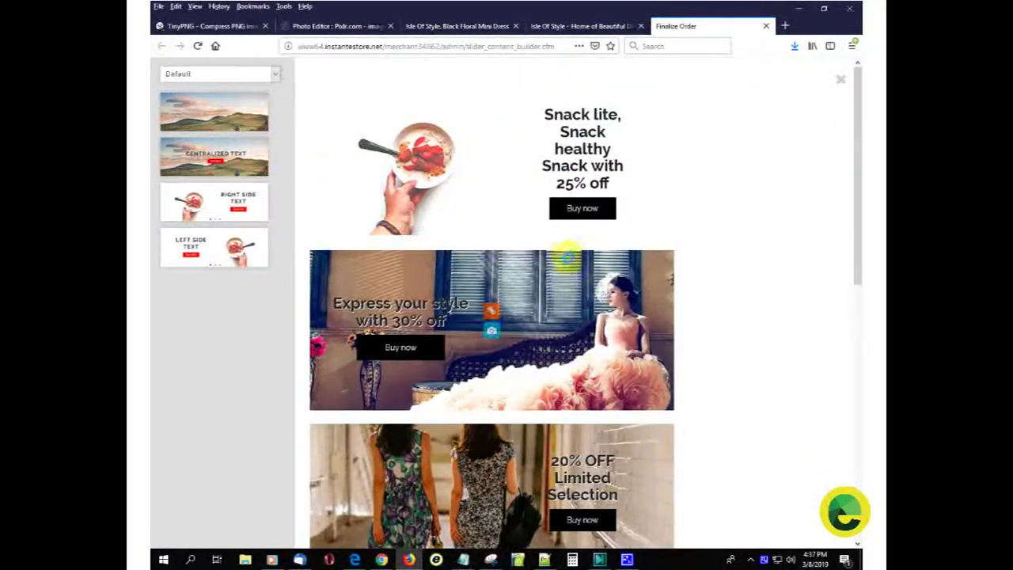
Step: Duplicate the snack slide and delete the duplicate
click(635, 200)
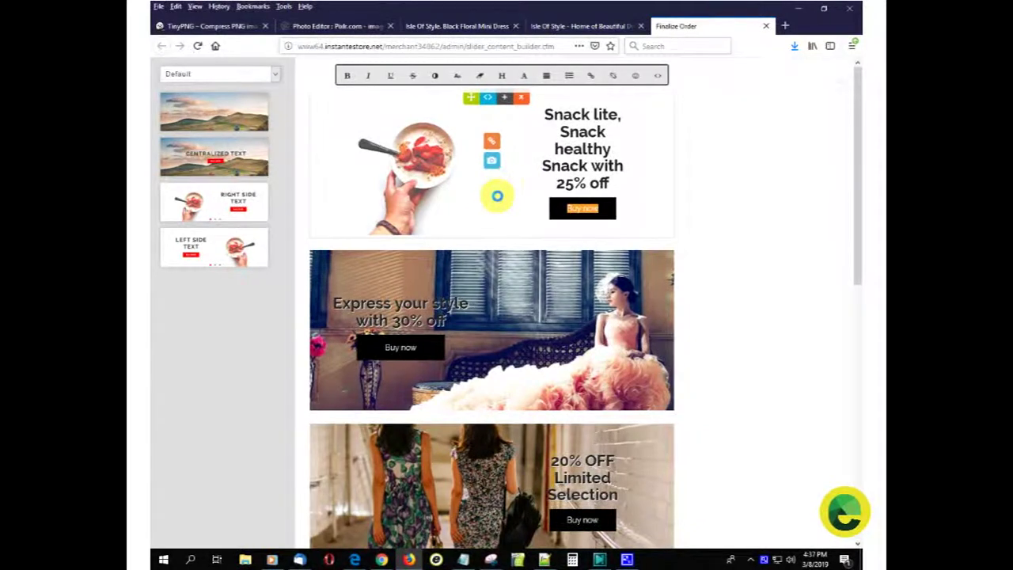
click(498, 194)
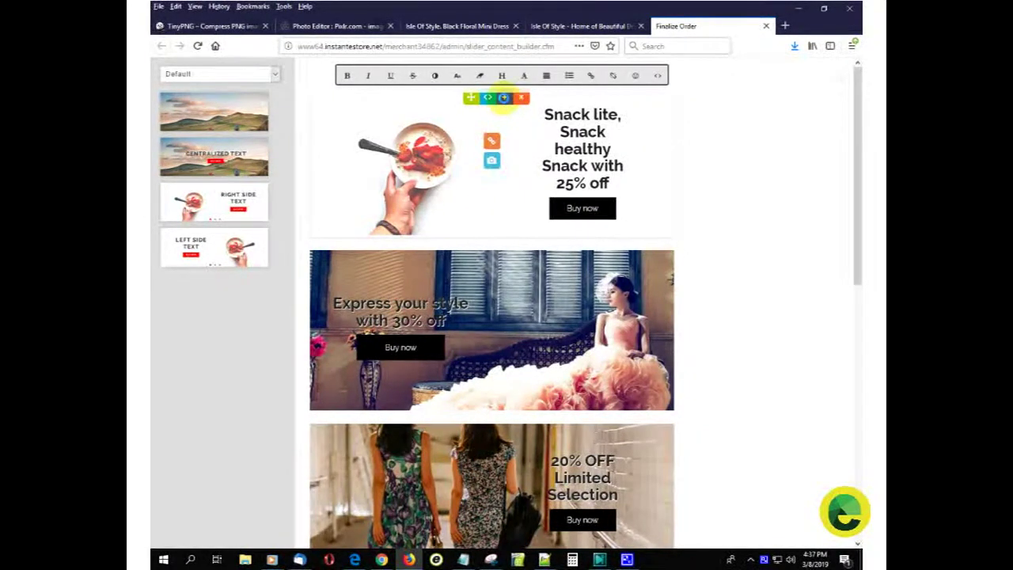
click(503, 97)
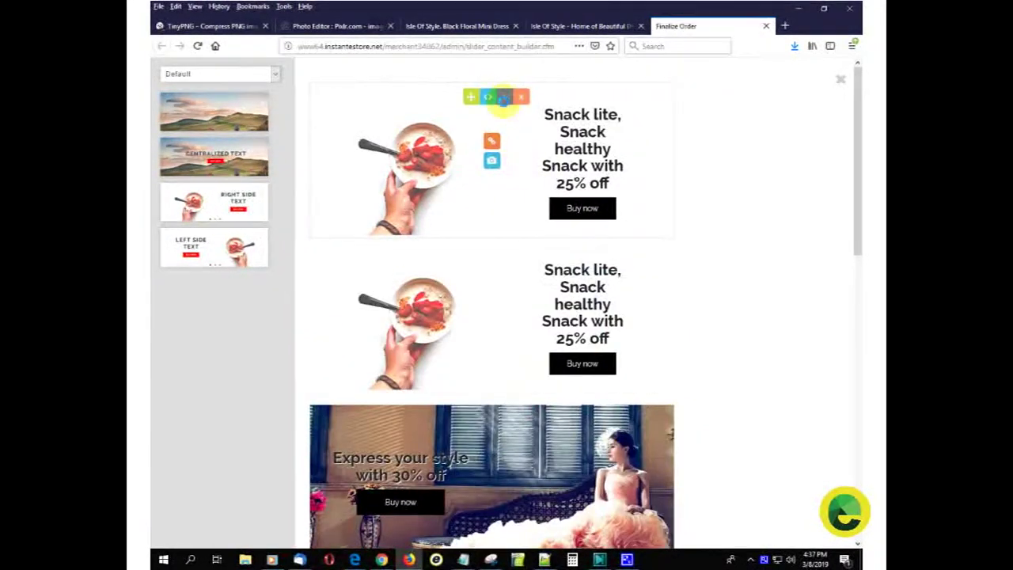
click(524, 304)
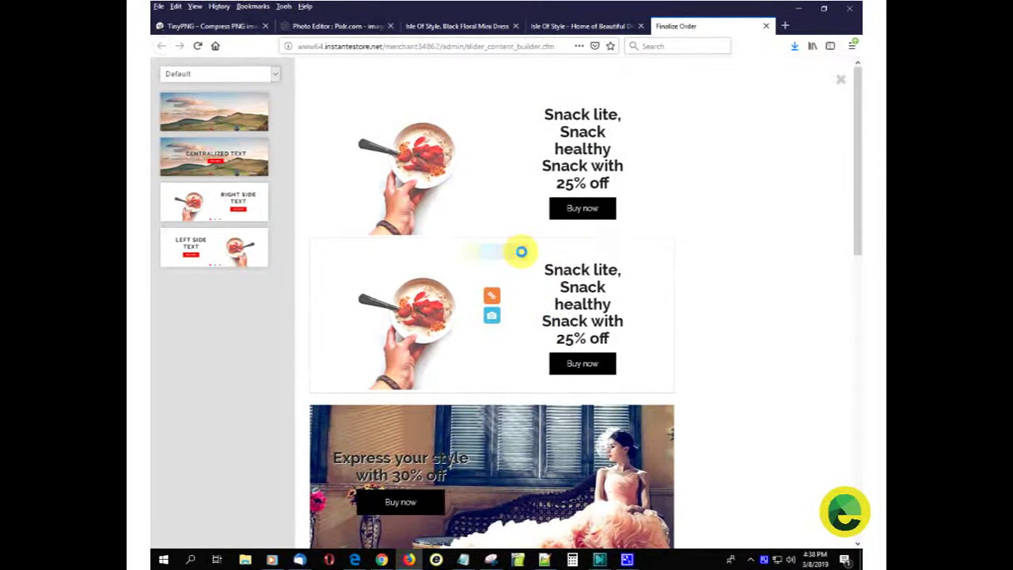
click(521, 251)
click(535, 305)
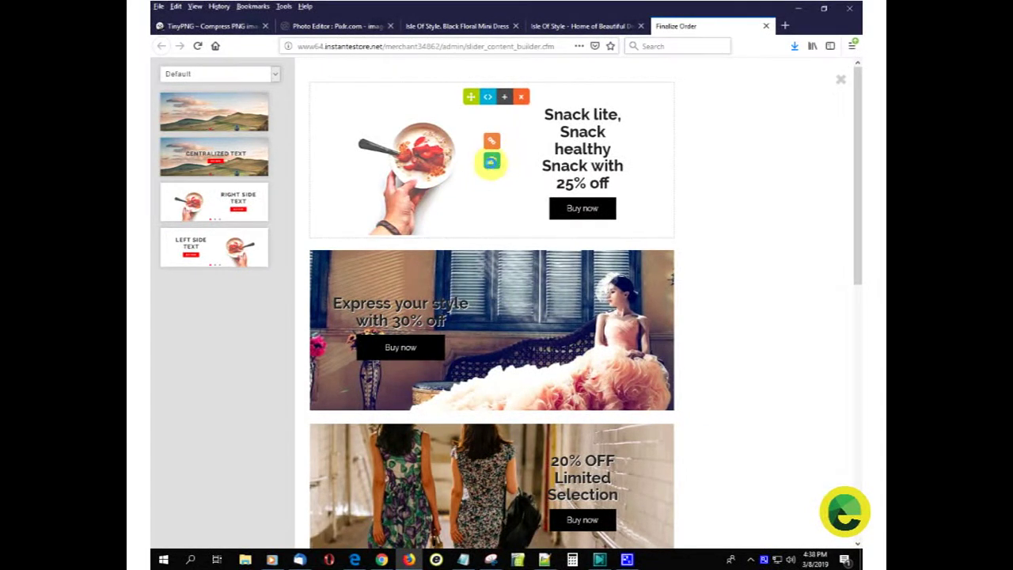
Step: Replace the first slide's background image by uploading Girl_on_the_rocks_opt.jpg from the Slides folder
click(491, 160)
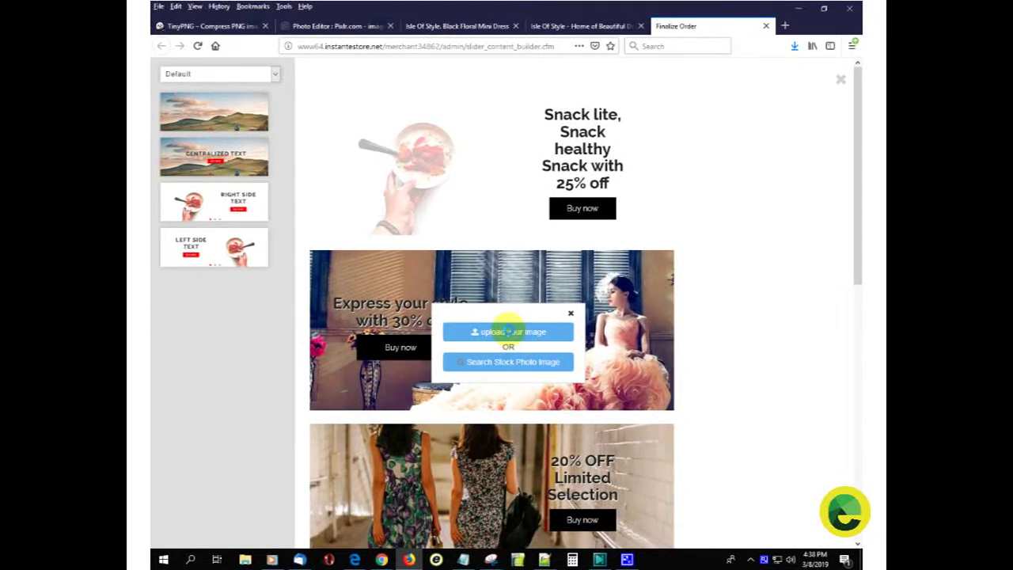
click(511, 332)
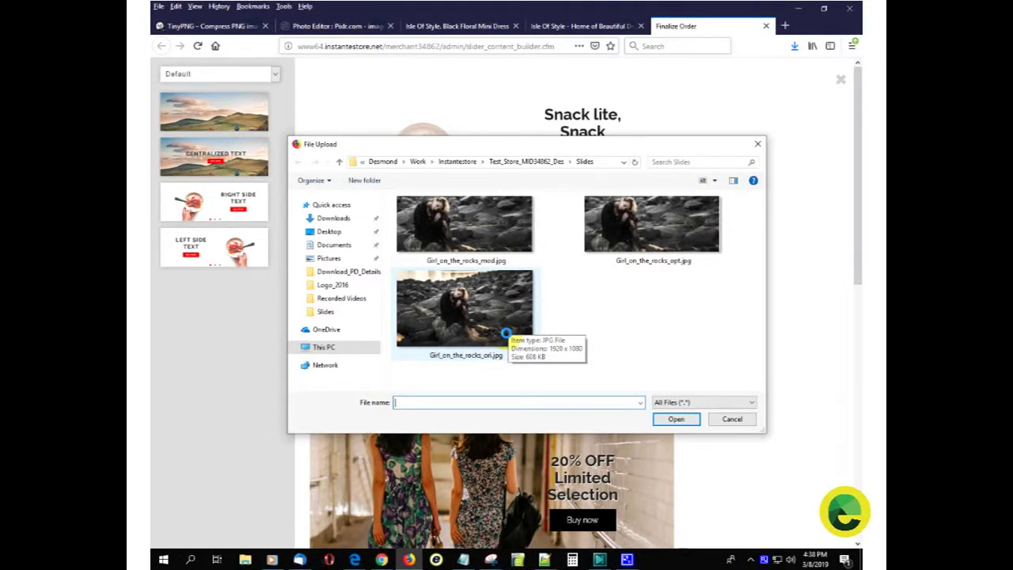
double_click(649, 228)
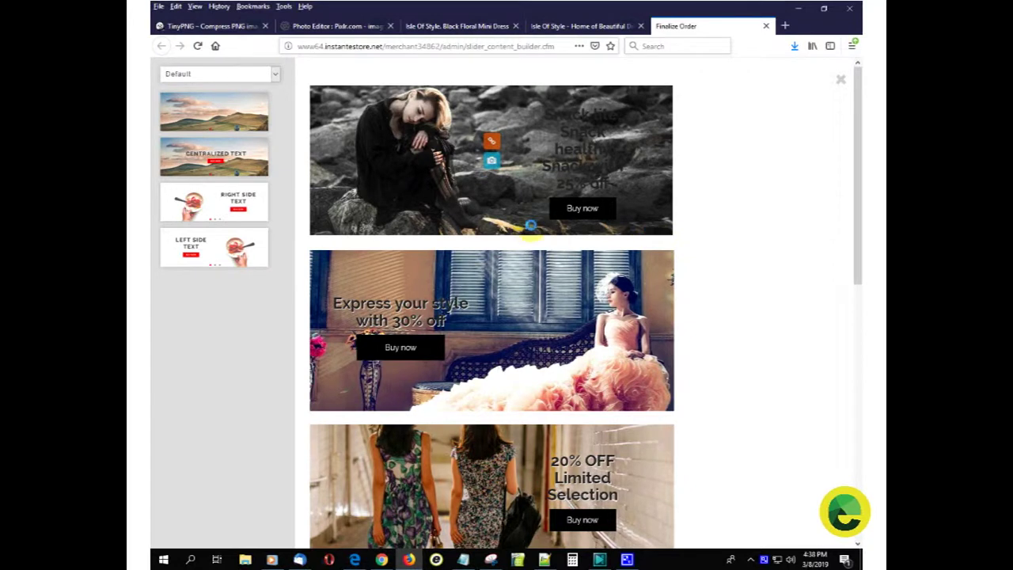
Step: Set the text color of the first slide's headline to white
click(579, 132)
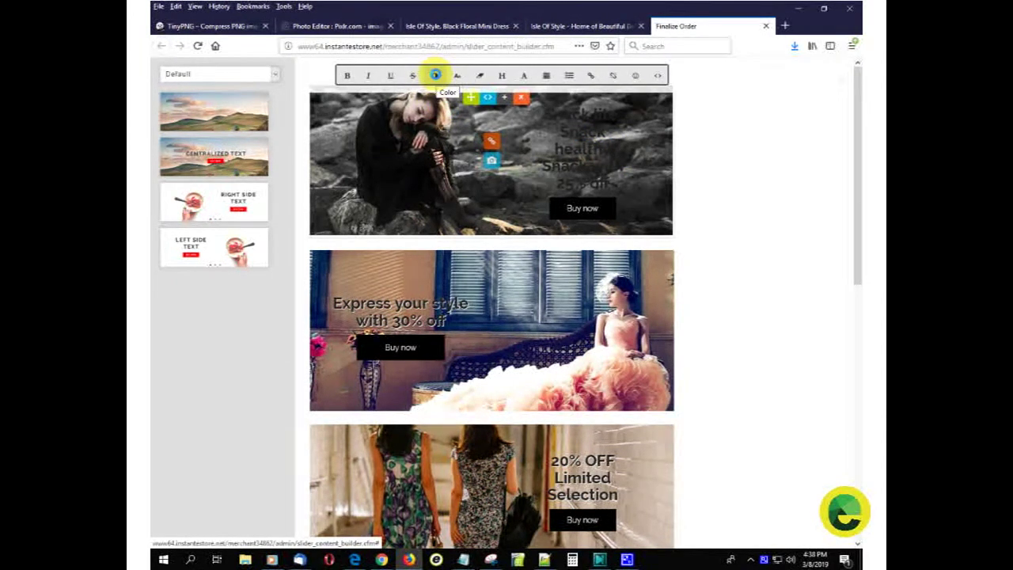
click(436, 75)
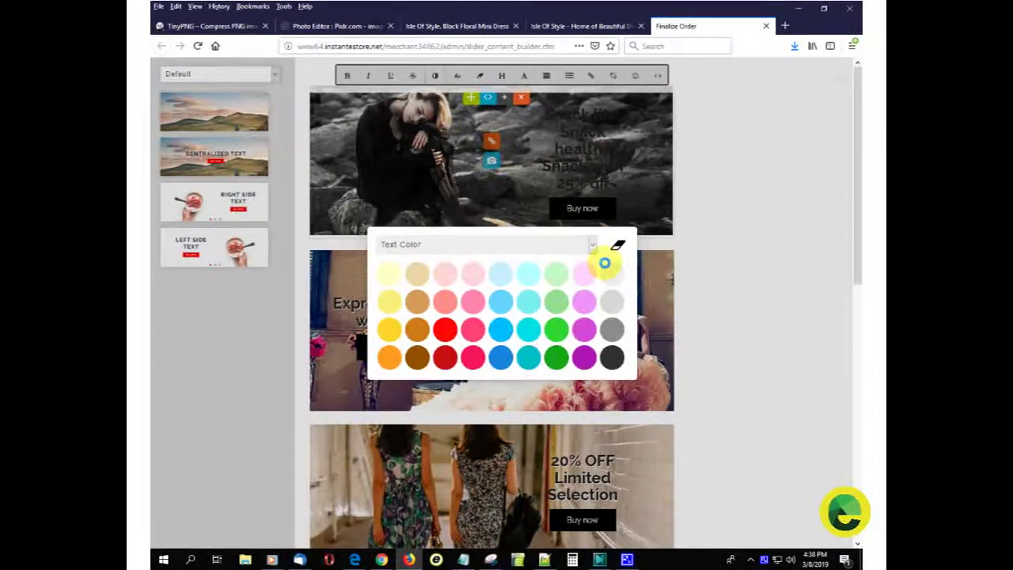
click(611, 270)
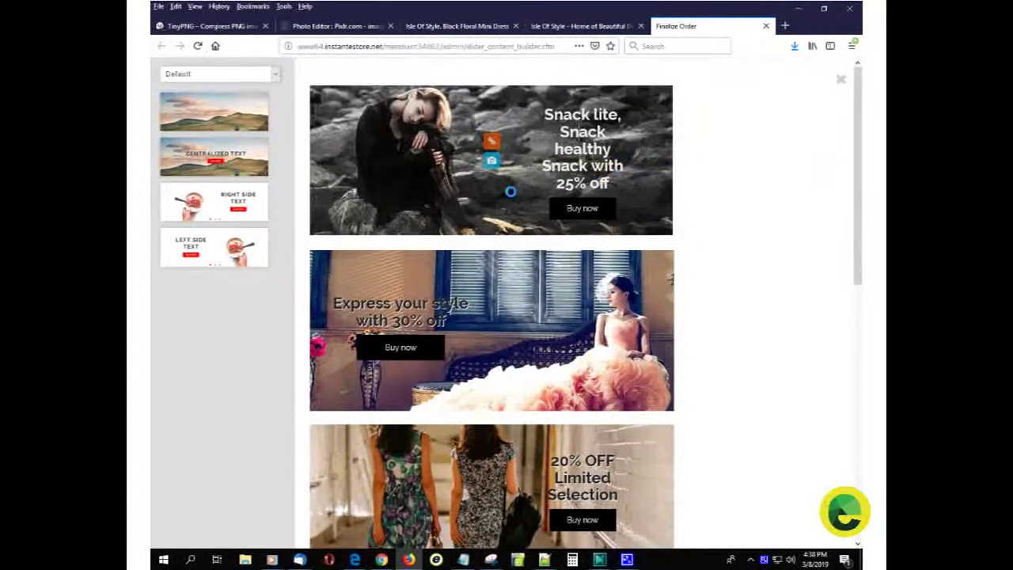
Step: Copy the file name from the Black Floral Mini Dress page's address and set pd-black-floral-mini-dress.cfm as the first slide's image link
mouse_move(511, 193)
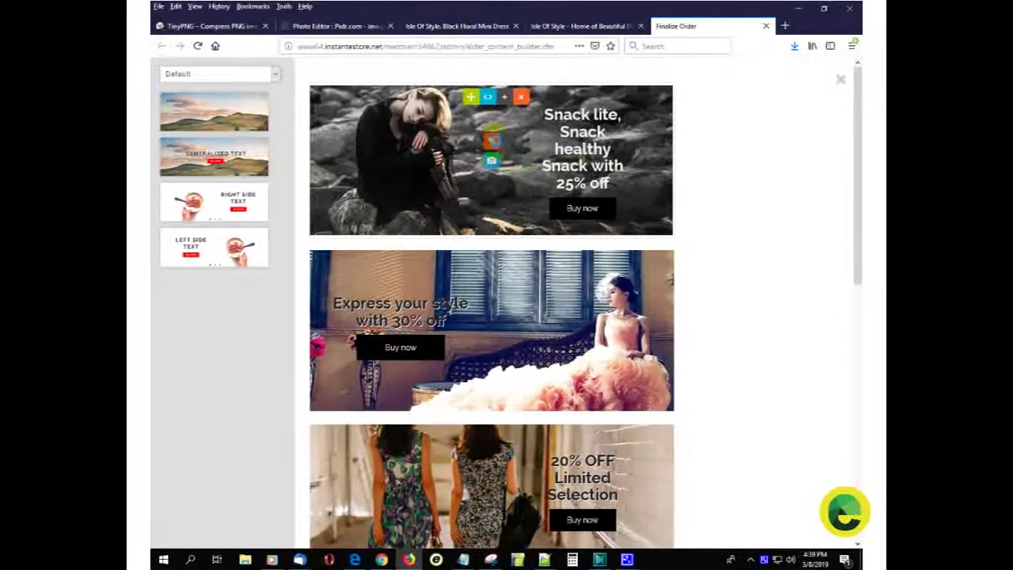
click(458, 18)
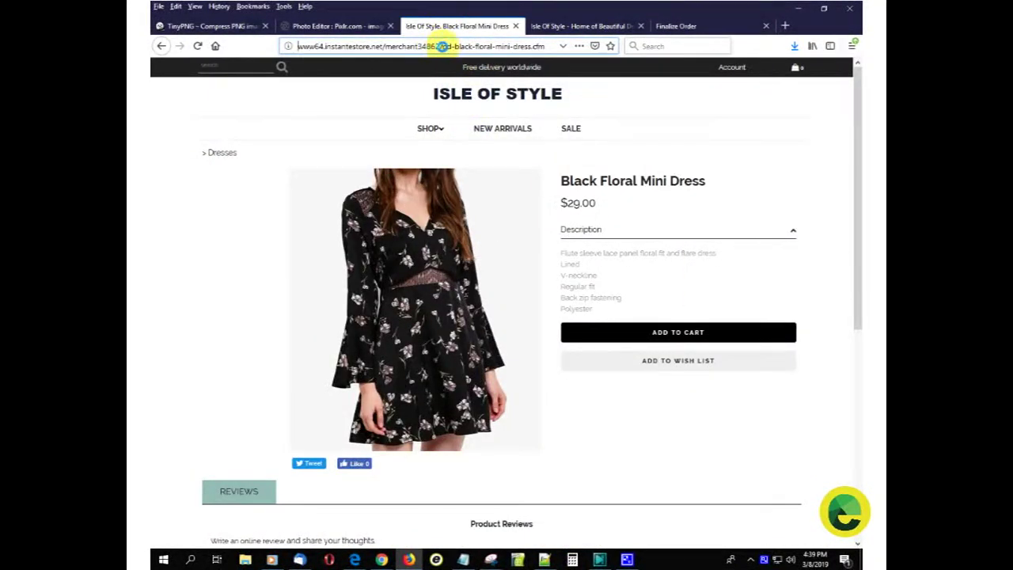
drag(442, 46, 577, 45)
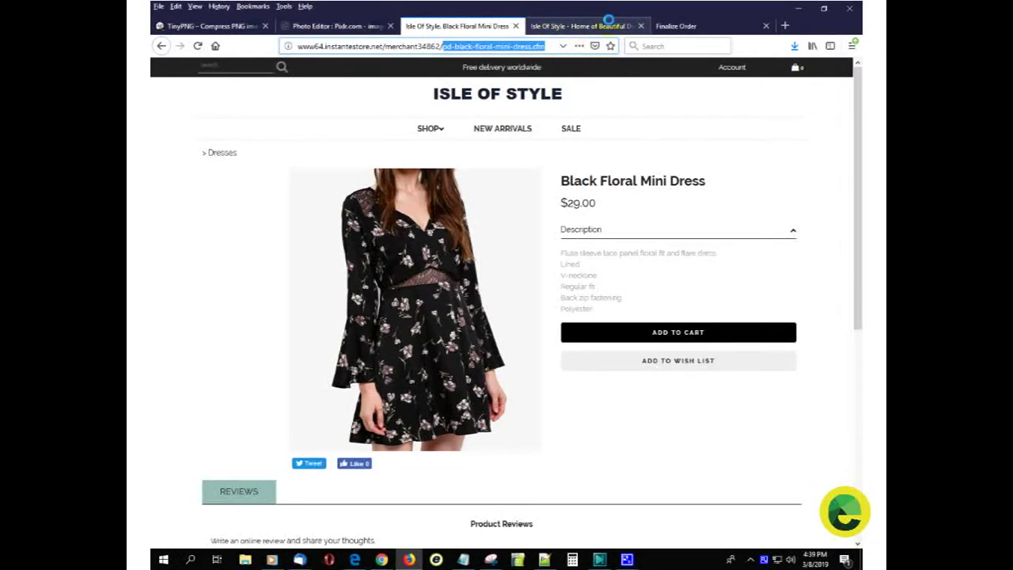
click(672, 26)
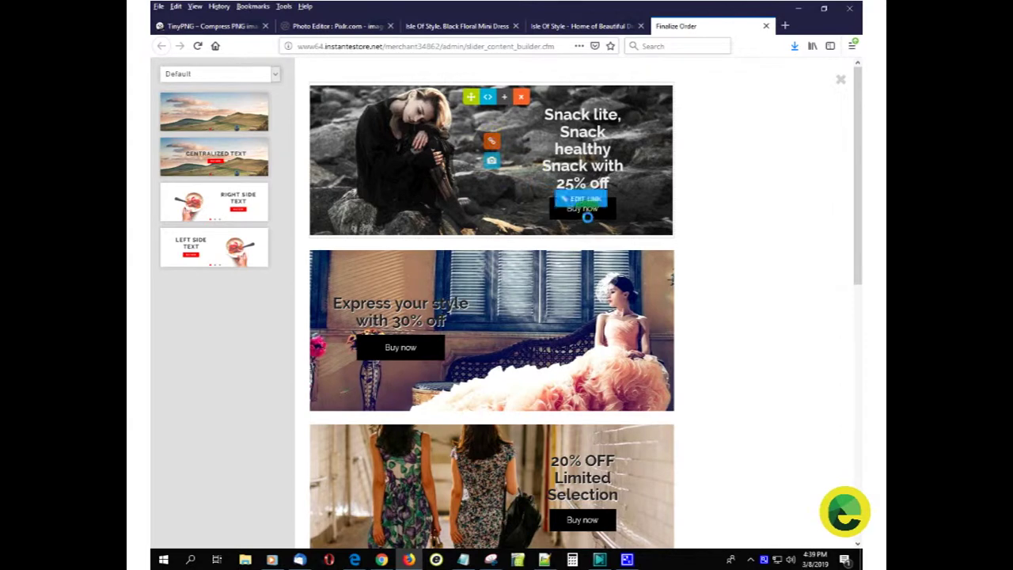
click(491, 139)
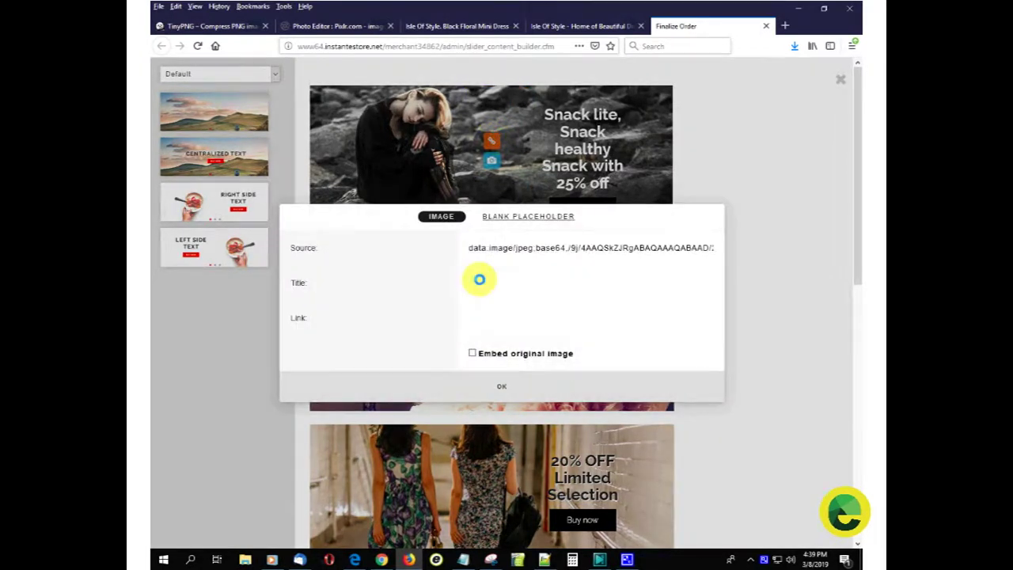
click(486, 318)
key(ctrl+v)
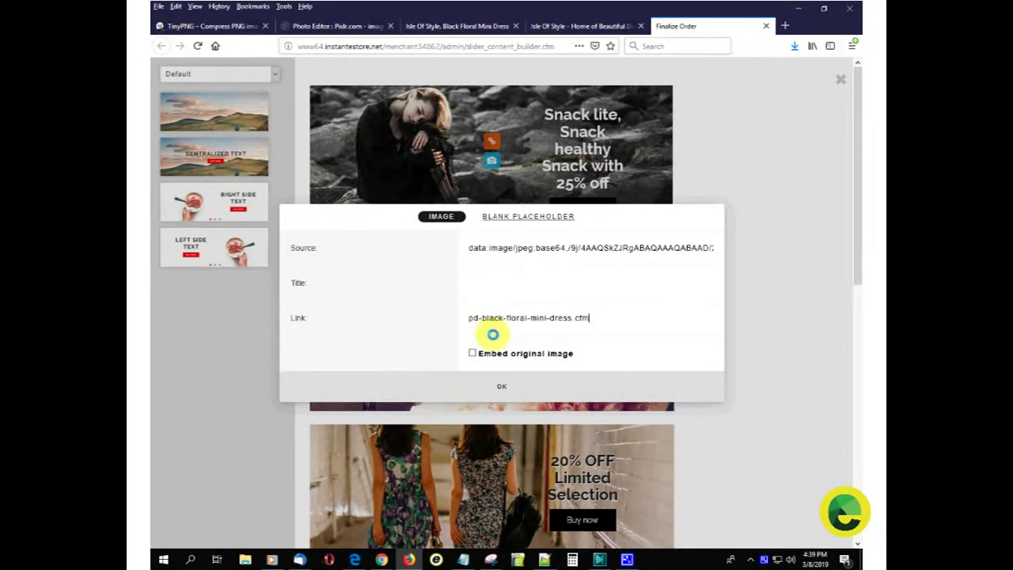
click(502, 385)
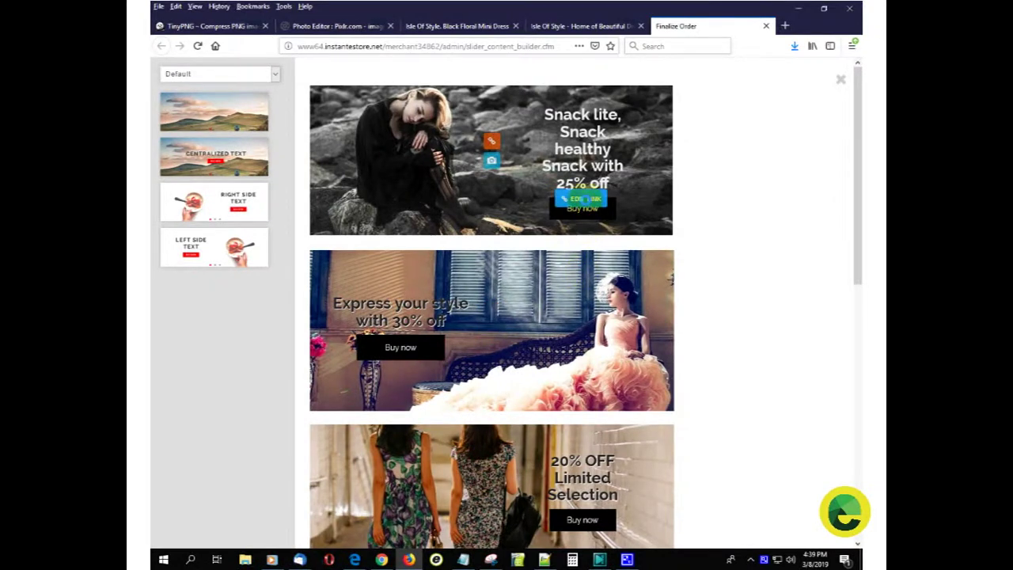
Step: Set the link of the first slide's "Buy now" button to pd-black-floral-mini-dress.cfm
click(582, 198)
drag(538, 252, 456, 256)
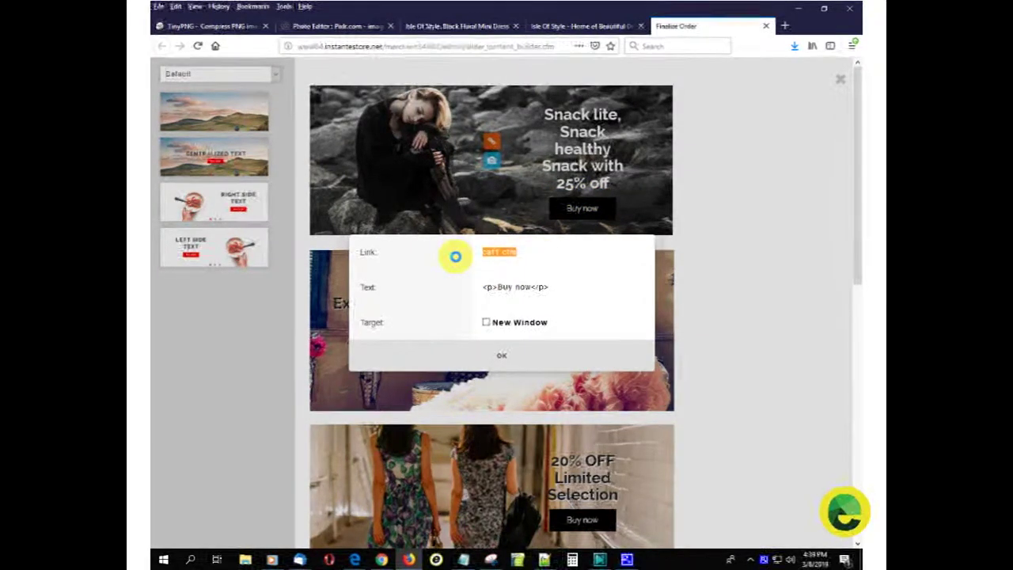
text(pe/black-floral-mini-dress.cfm)
click(501, 355)
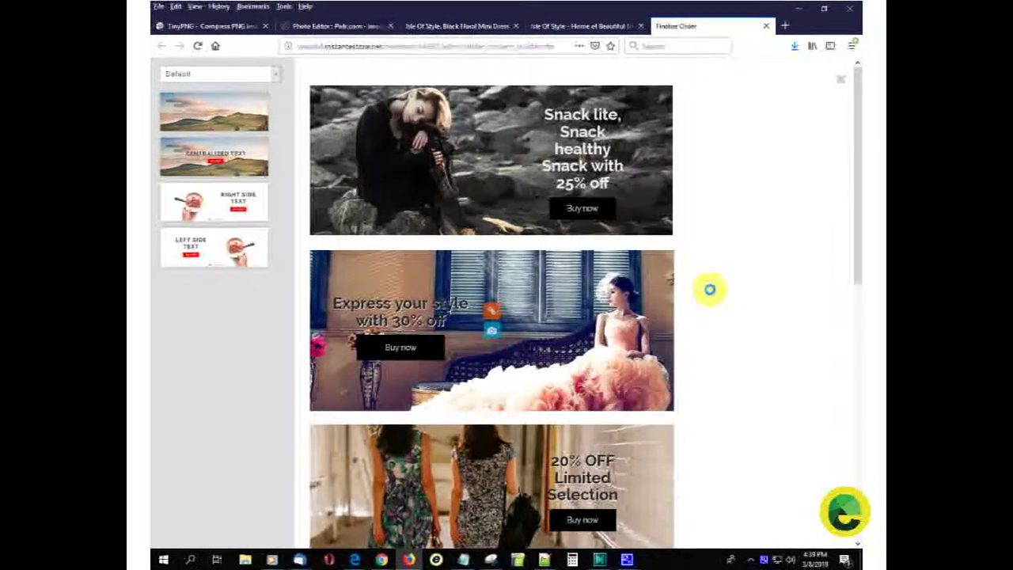
Step: Save the slider changes and save the home page design
scroll(710, 290, down, 7)
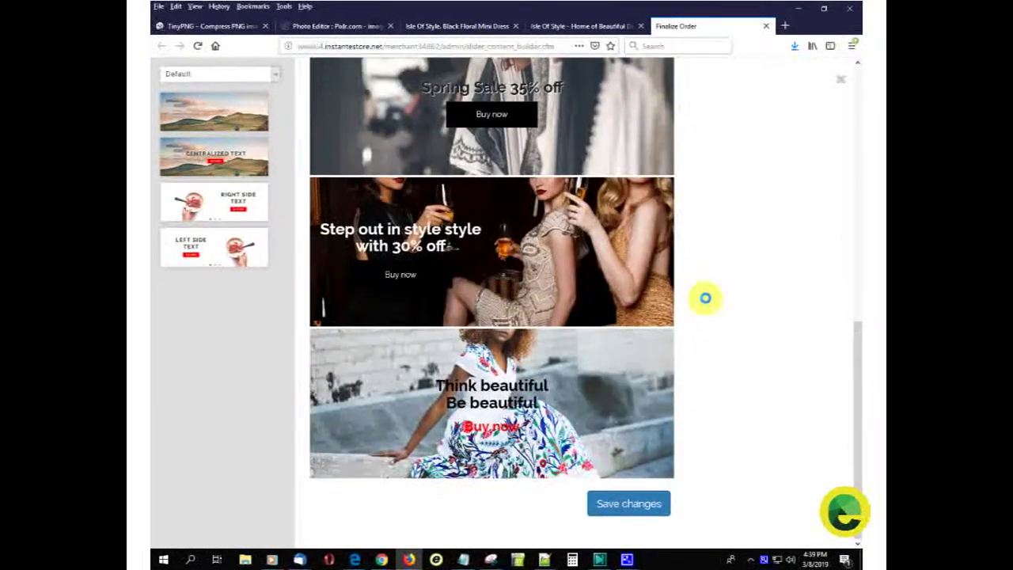
scroll(705, 295, up, 4)
scroll(705, 295, up, 3)
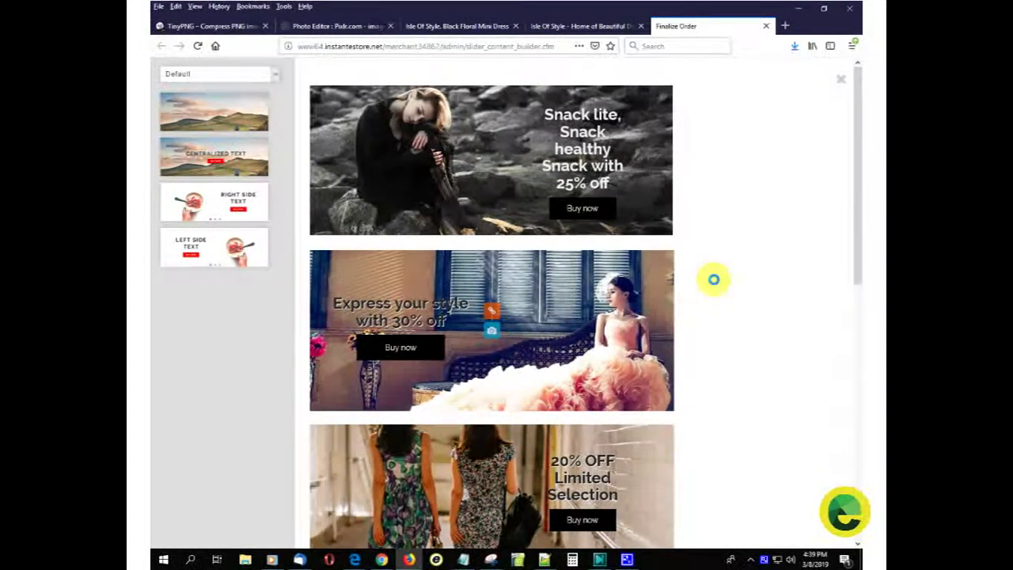
scroll(714, 280, down, 7)
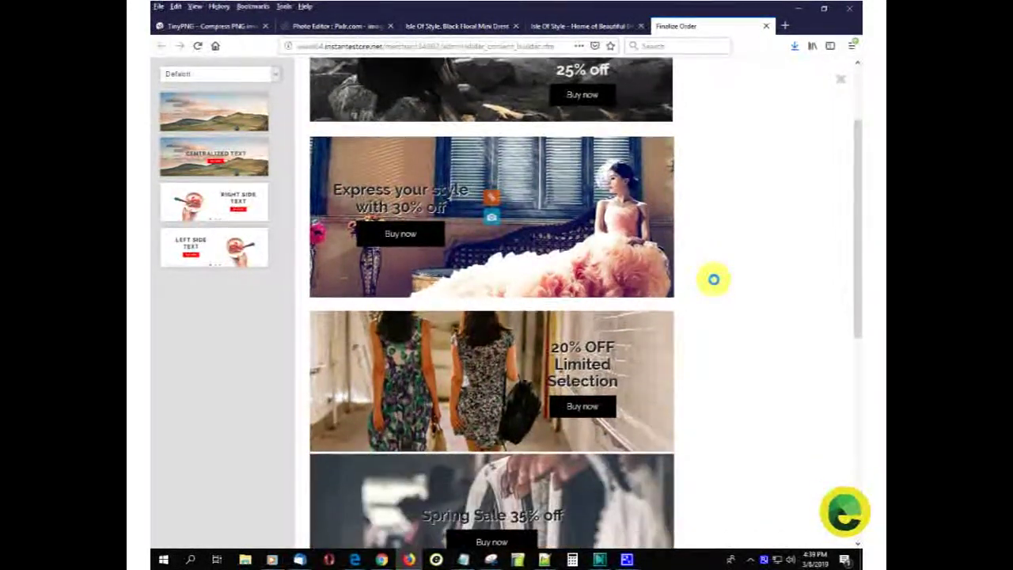
scroll(713, 282, up, 7)
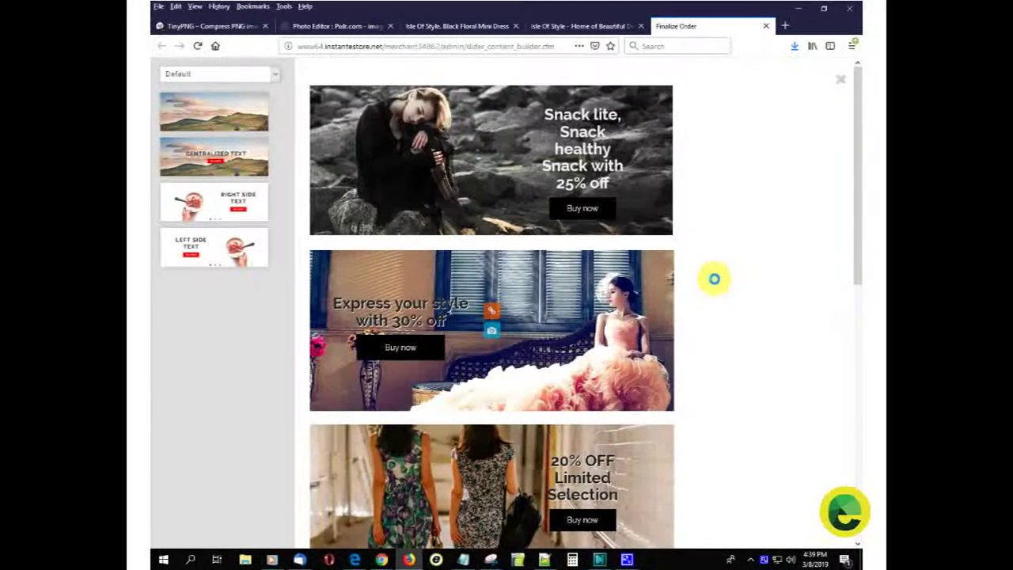
scroll(714, 278, down, 10)
click(636, 502)
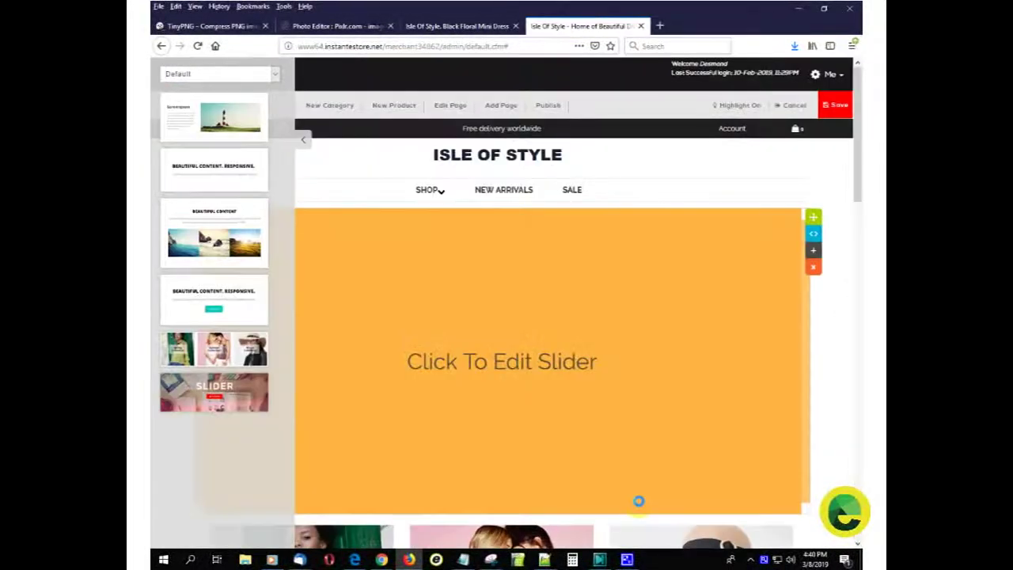
click(837, 104)
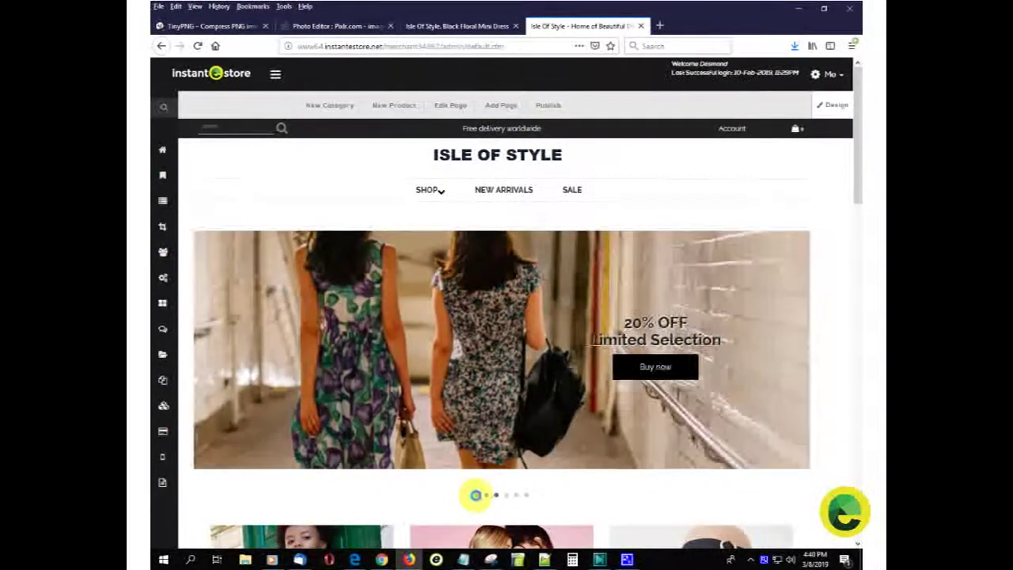
Step: Bring up the first slide on the home page and follow its link to check the product page it opens
click(481, 494)
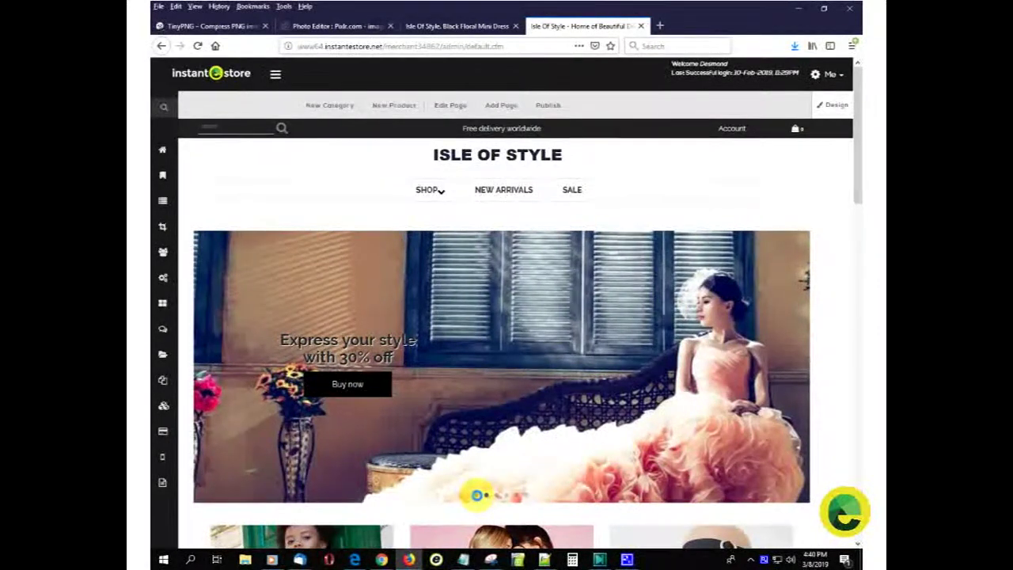
click(476, 494)
click(649, 377)
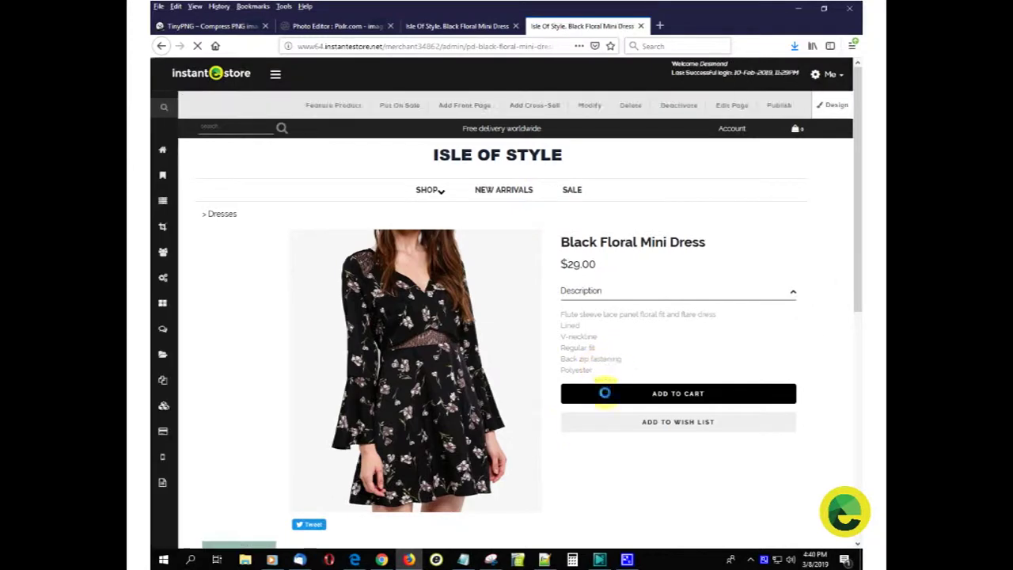
scroll(580, 437, down, 1)
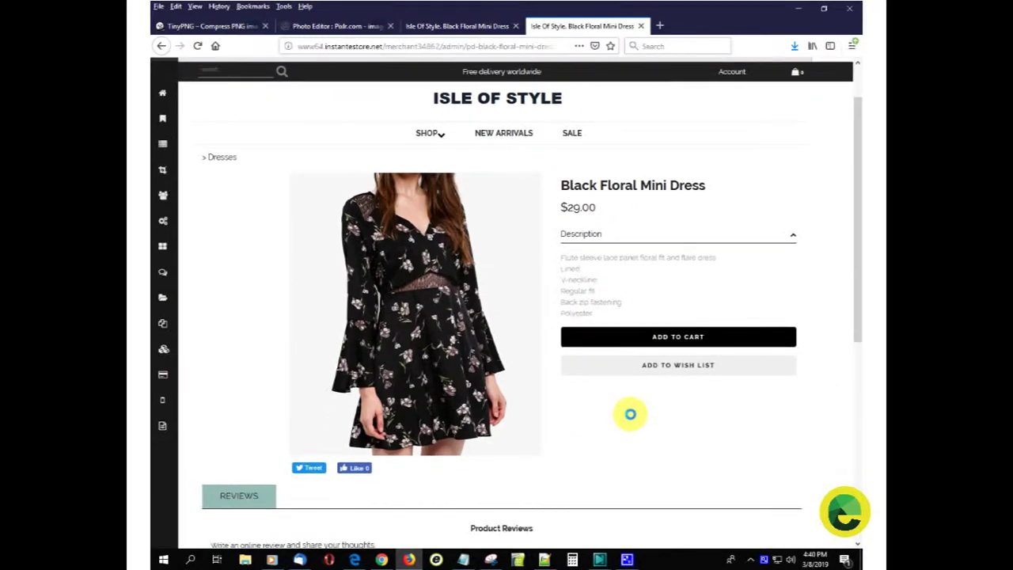